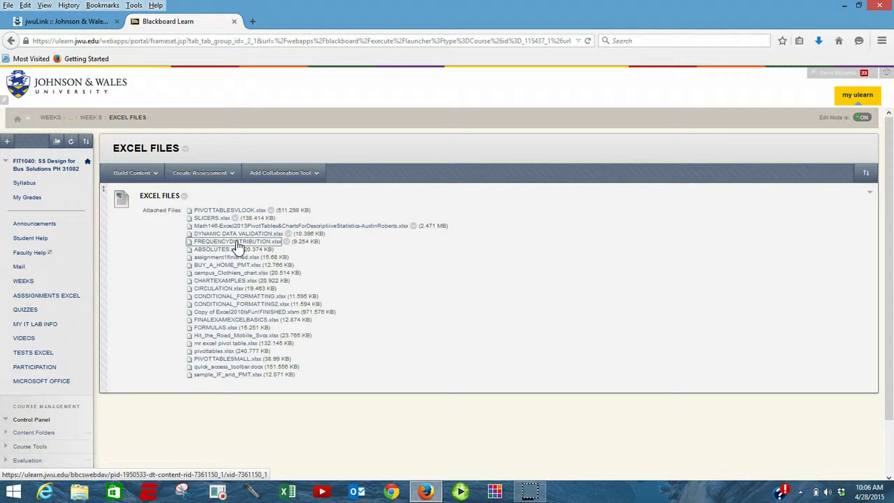
- Open FREQUENCYDISTRIBUTION.xlsx from the course's EXCEL FILES page in Microsoft Excel and enable editing
{"action": "left_click", "coordinate": [238, 241]}
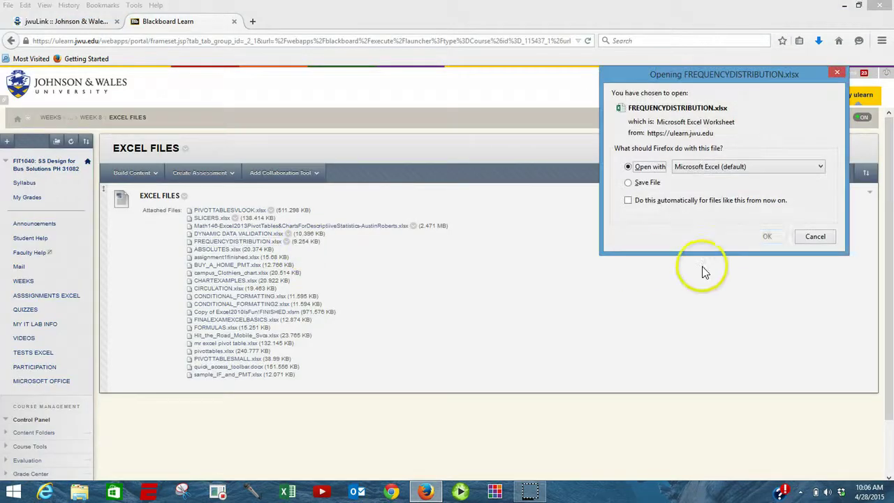
{"action": "left_click", "coordinate": [767, 236]}
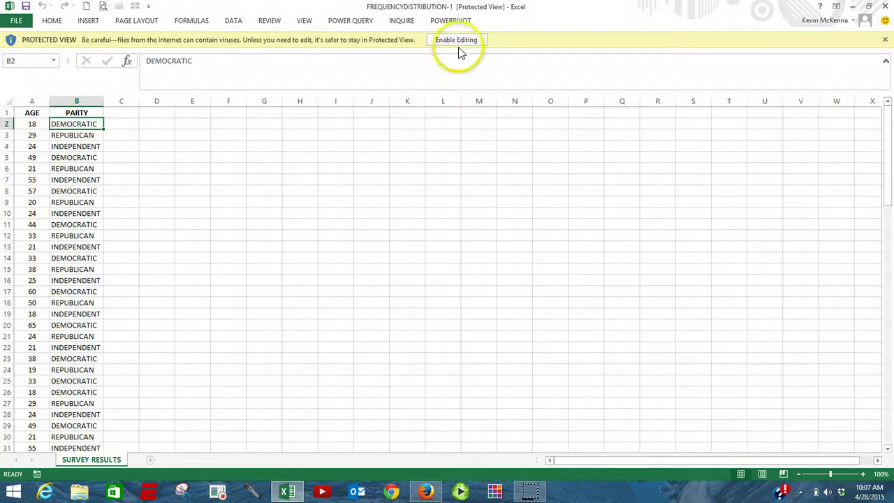
{"action": "left_click", "coordinate": [448, 43]}
{"action": "left_click", "coordinate": [449, 42]}
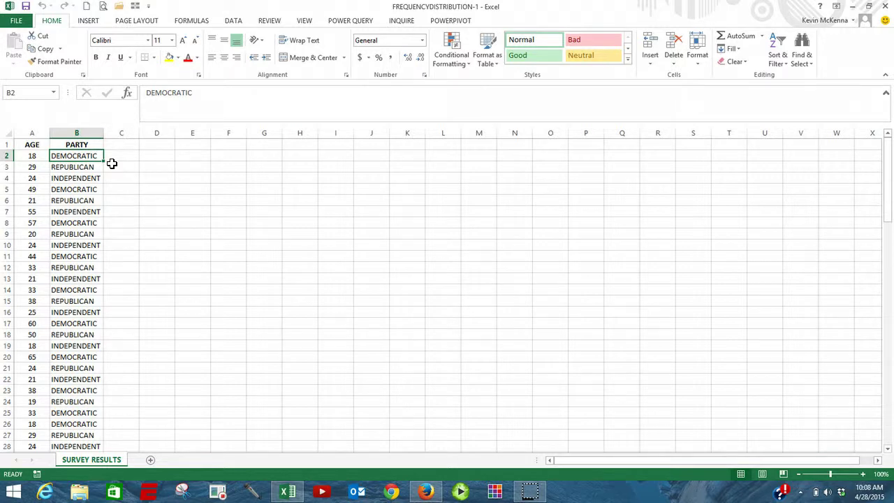
- Convert the AGE and PARTY survey data in A1:B101 into a table with headers and name it DATA
{"action": "key", "text": "ctrl+Down"}
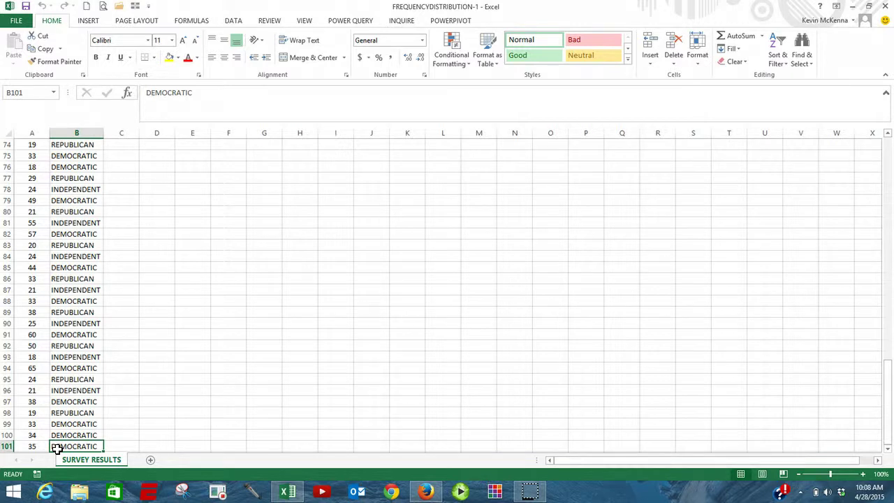
{"action": "key", "text": "ctrl+Up"}
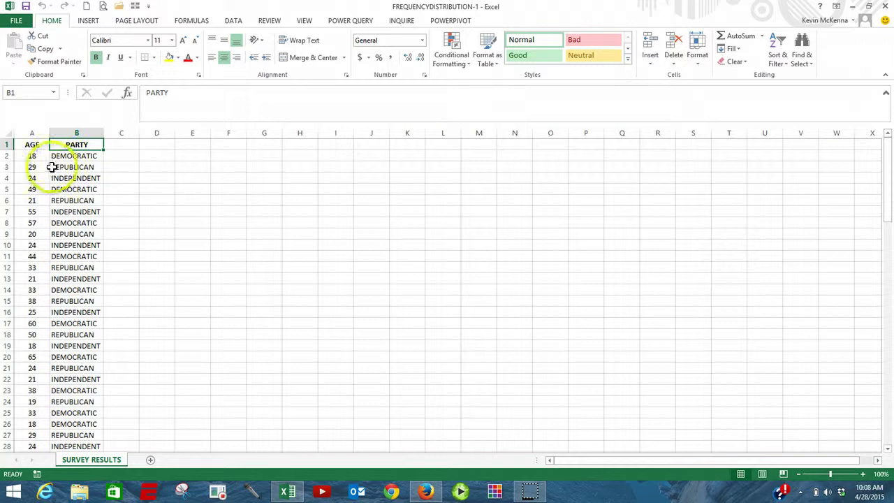
{"action": "left_click", "coordinate": [33, 155]}
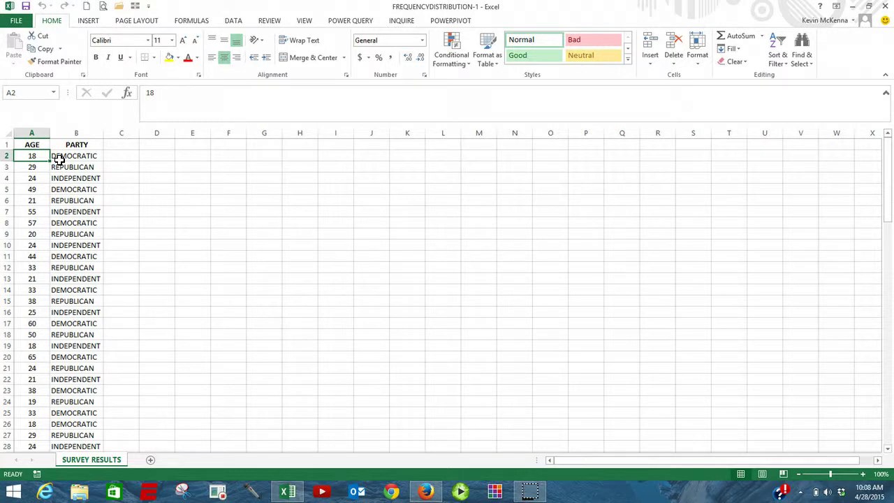
{"action": "left_click", "coordinate": [35, 157]}
{"action": "key", "text": "ctrl+t"}
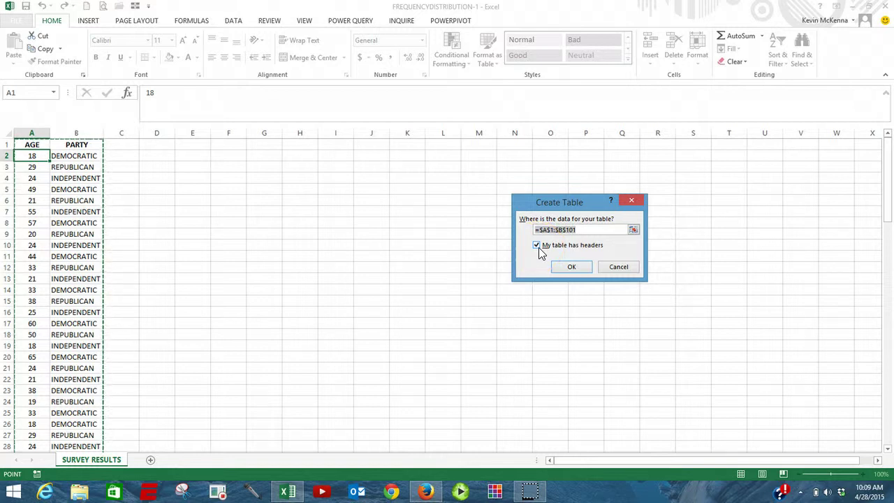
{"action": "left_click", "coordinate": [569, 269]}
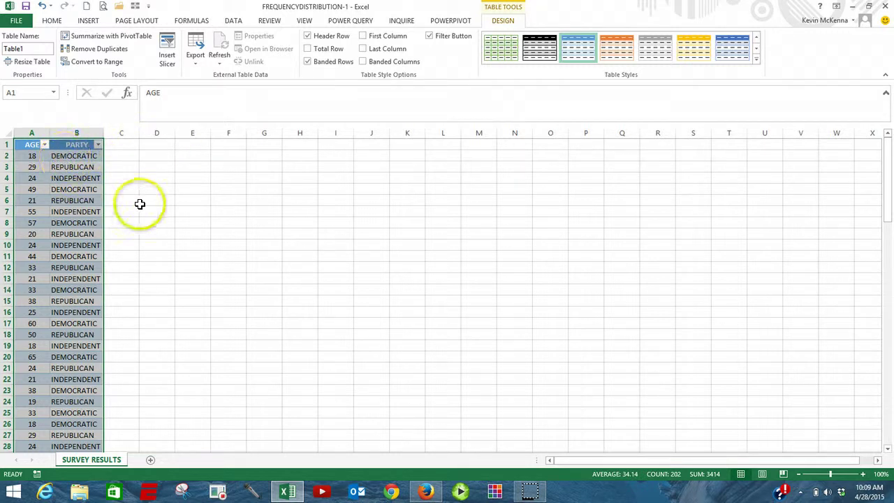
{"action": "left_click", "coordinate": [25, 49]}
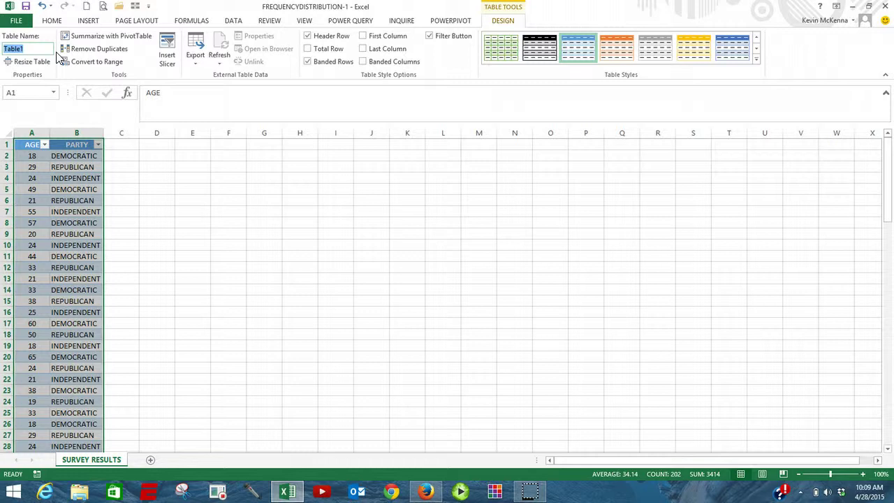
{"action": "type", "text": "DATA"}
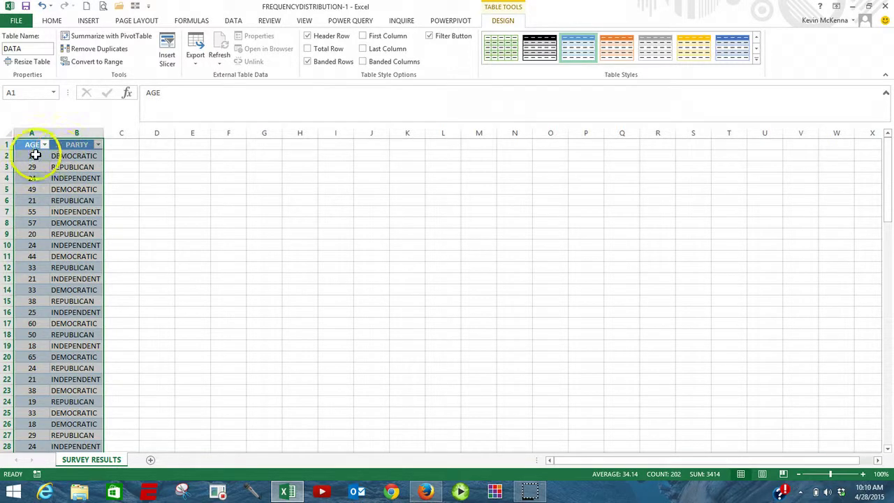
- Insert a PivotTable based on the DATA table on a new worksheet
{"action": "left_click", "coordinate": [87, 21]}
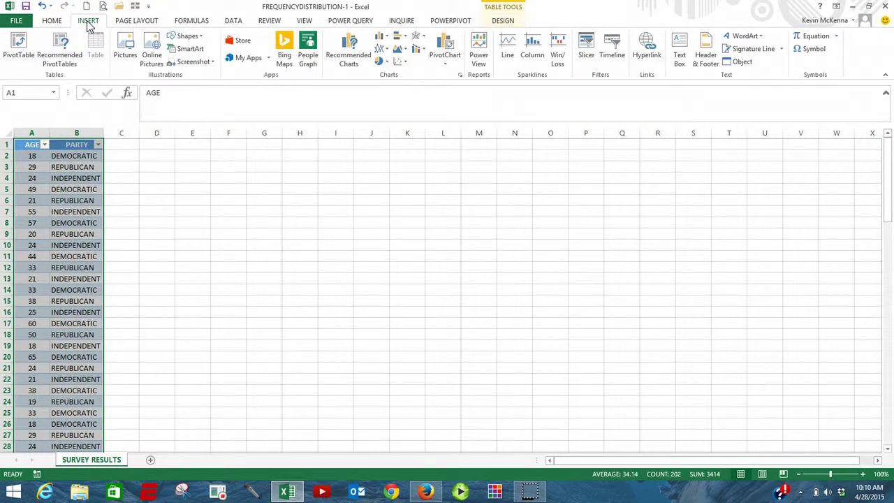
{"action": "left_click", "coordinate": [19, 43]}
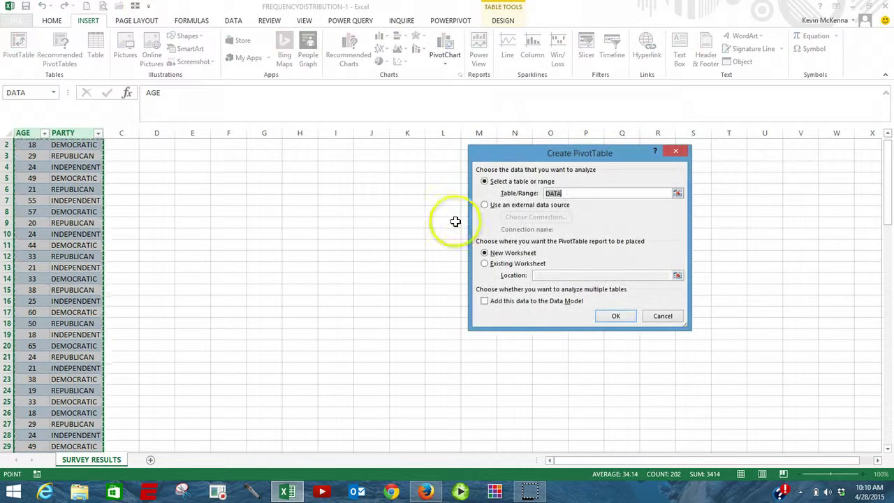
{"action": "left_click", "coordinate": [542, 195]}
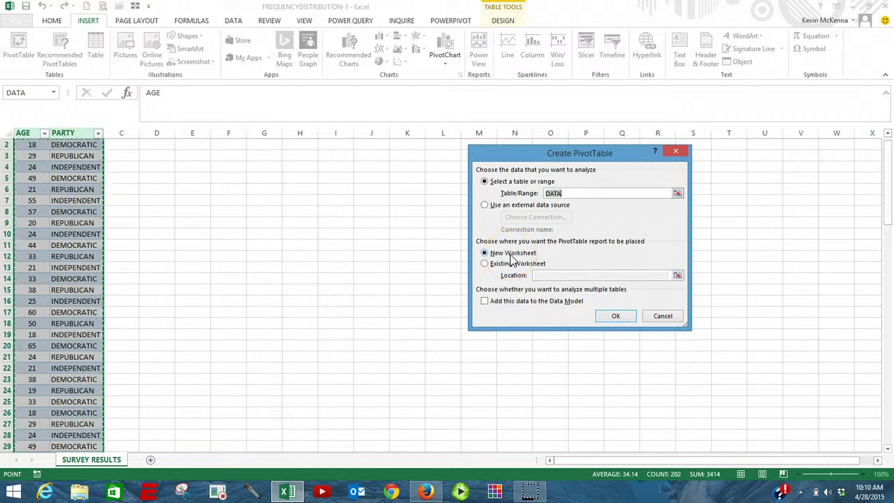
{"action": "left_click", "coordinate": [618, 317]}
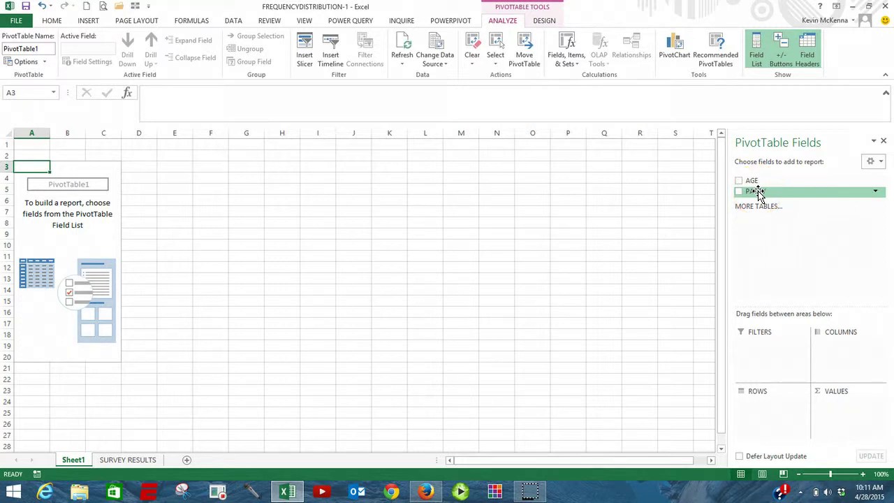
- Add the PARTY field to both the rows and the values of the PivotTable
{"action": "left_click_drag", "start_coordinate": [758, 198], "coordinate": [751, 403]}
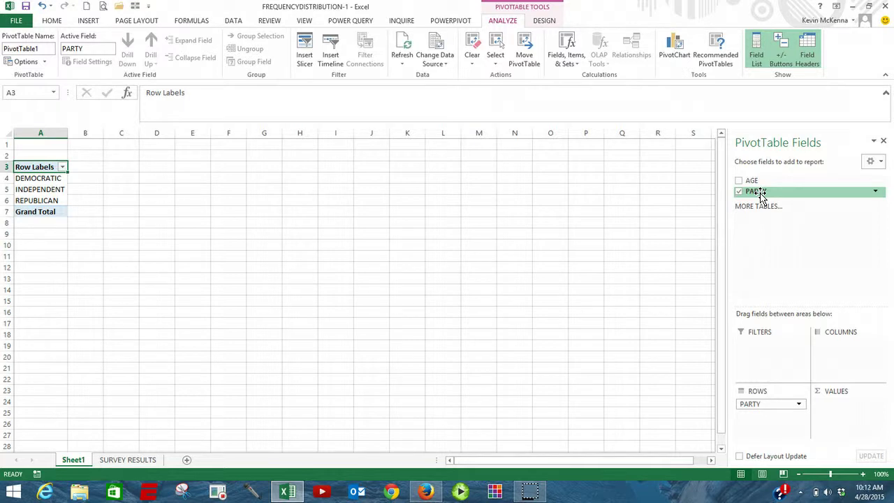
{"action": "left_click_drag", "start_coordinate": [759, 196], "coordinate": [832, 406]}
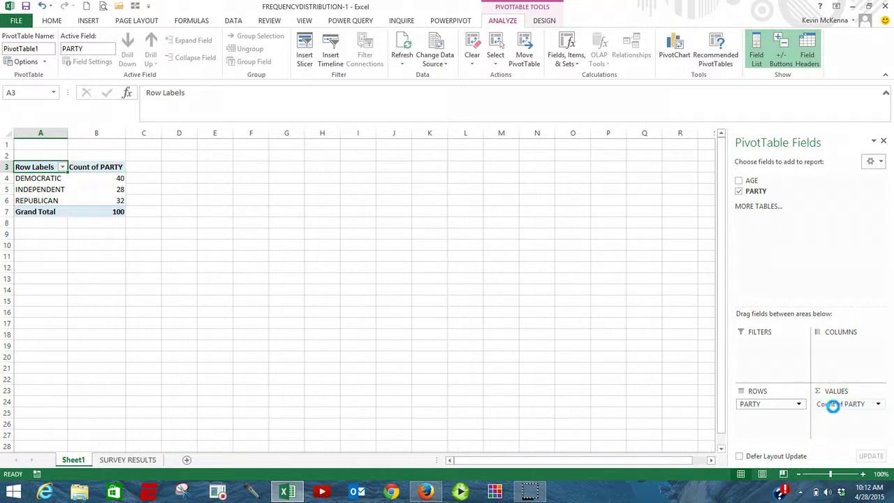
{"action": "mouse_move", "coordinate": [831, 409]}
{"action": "left_mouse_down"}
{"action": "mouse_move", "coordinate": [837, 405]}
{"action": "mouse_move", "coordinate": [835, 413]}
{"action": "left_mouse_up"}
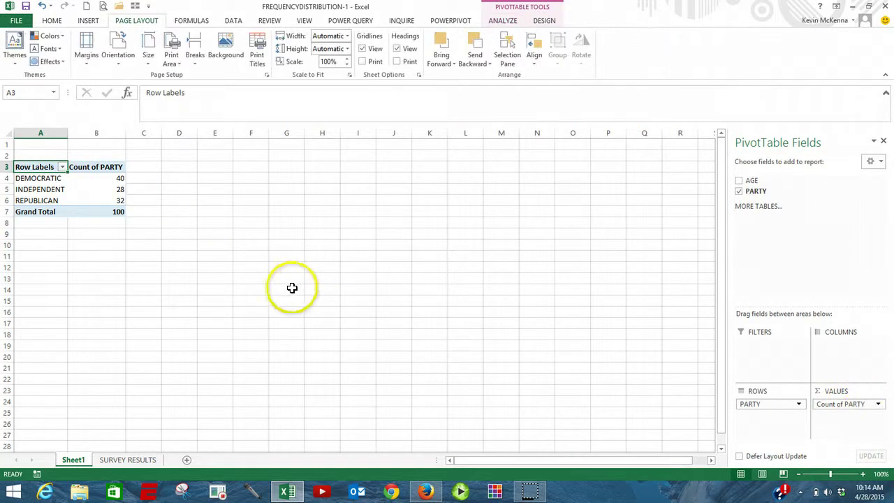
- Check which calculation summarizes the PARTY values in the Value Field Settings, keeping Count selected
{"action": "left_click", "coordinate": [115, 189]}
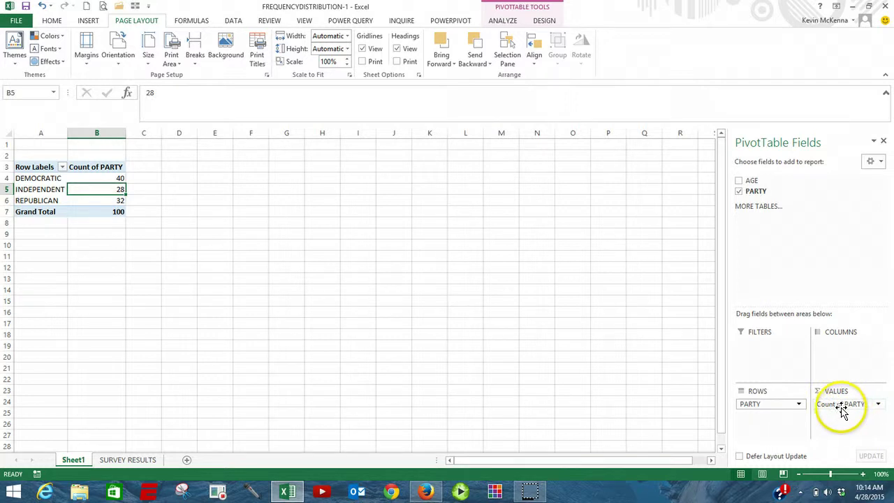
{"action": "left_click", "coordinate": [114, 178]}
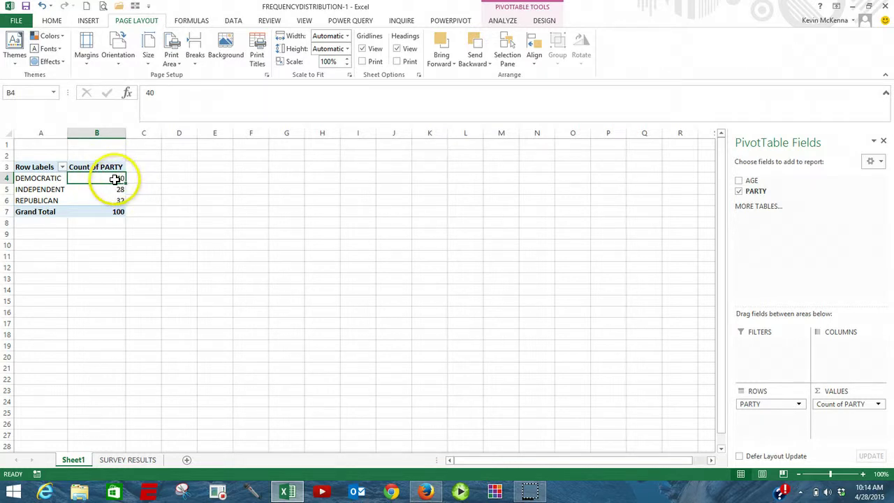
{"action": "right_click", "coordinate": [118, 183]}
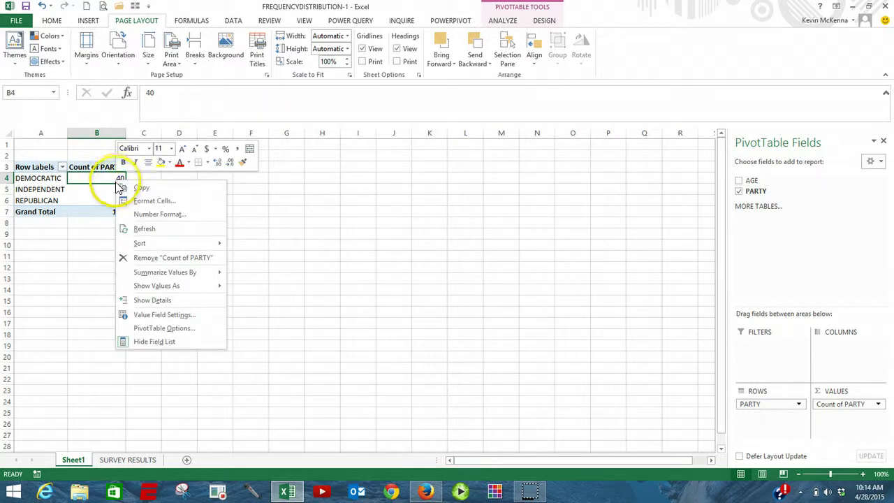
{"action": "left_click", "coordinate": [155, 317]}
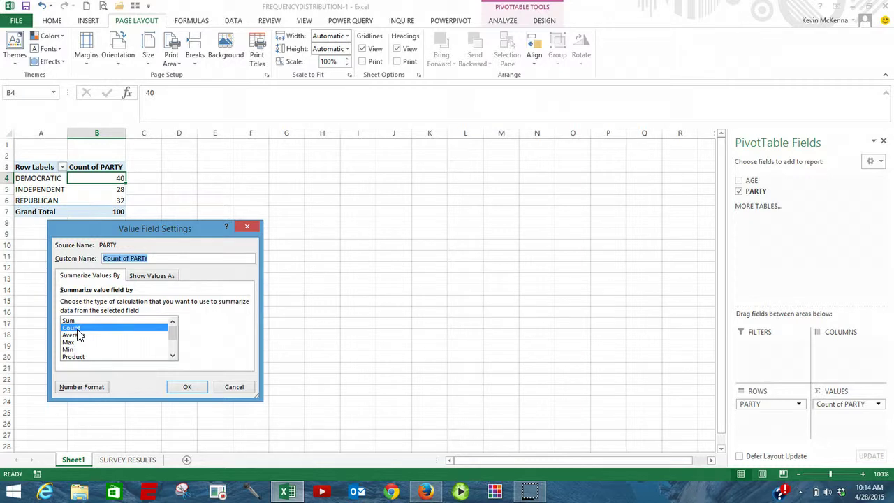
{"action": "left_click", "coordinate": [187, 386]}
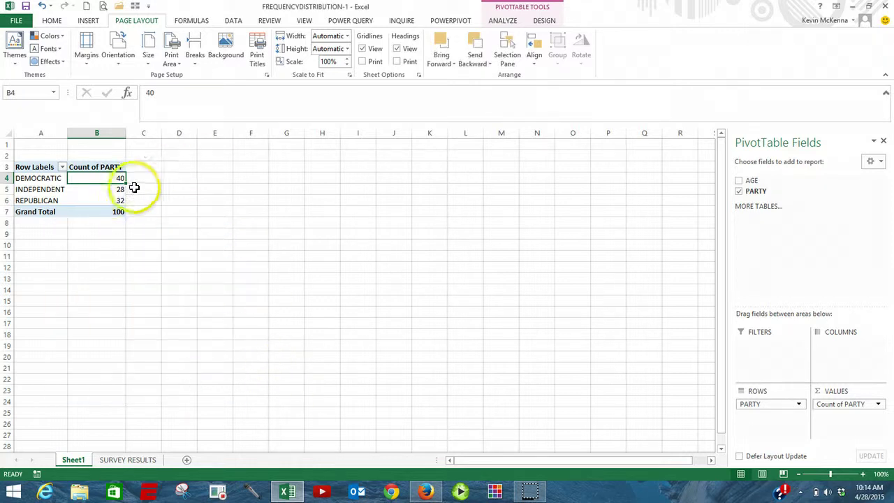
- Set the number format of the Count of PARTY values to Number with 0 decimal places
{"action": "mouse_move", "coordinate": [120, 189]}
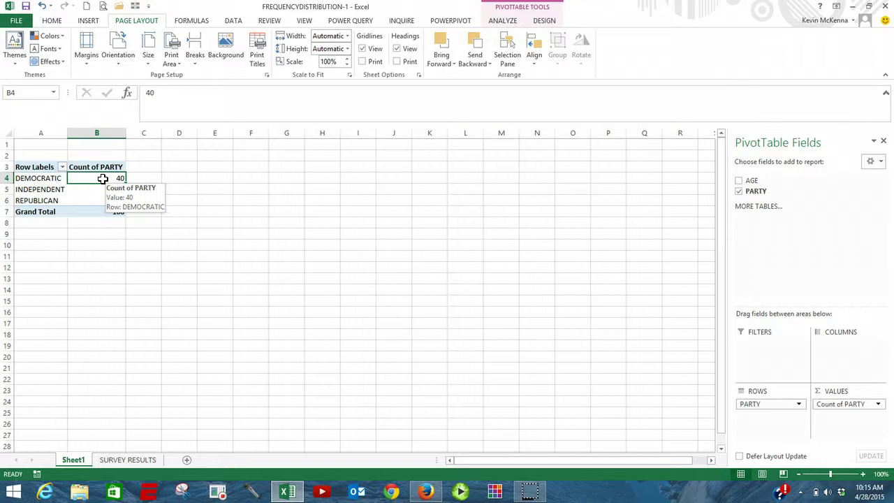
{"action": "right_click", "coordinate": [103, 180]}
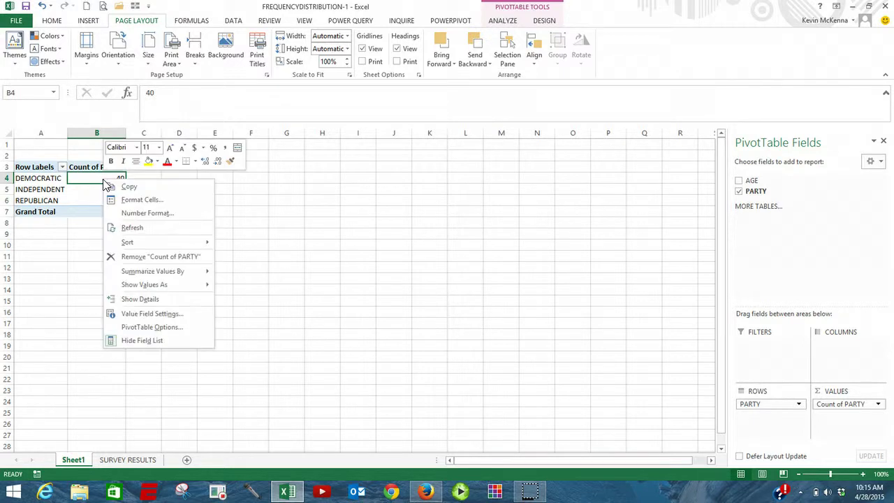
{"action": "left_click", "coordinate": [132, 213]}
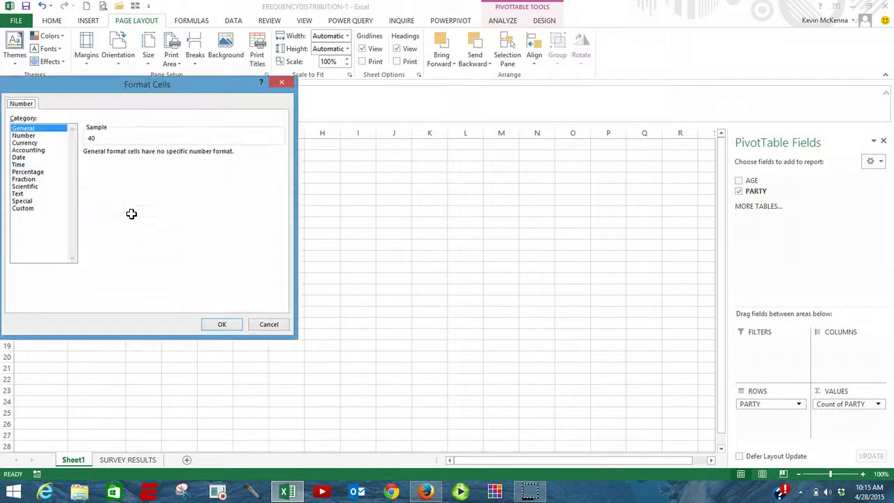
{"action": "left_click", "coordinate": [28, 137]}
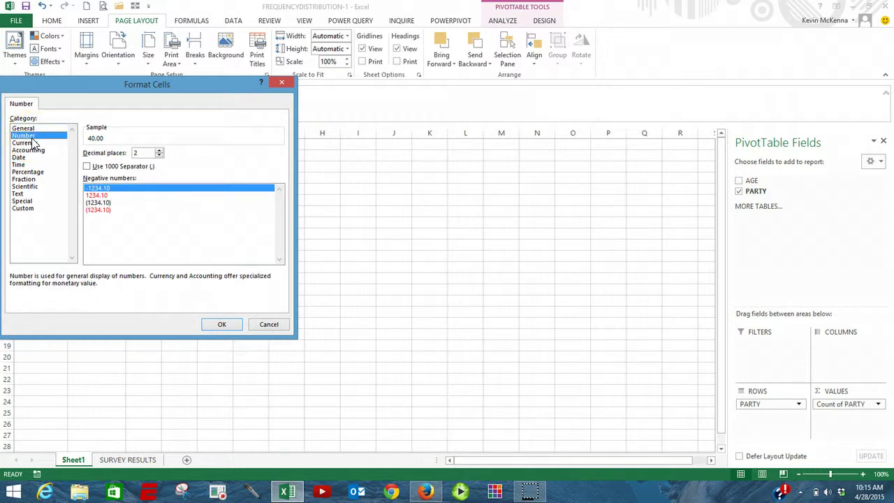
{"action": "left_click", "coordinate": [159, 157]}
{"action": "left_click", "coordinate": [159, 156]}
{"action": "left_click", "coordinate": [220, 325]}
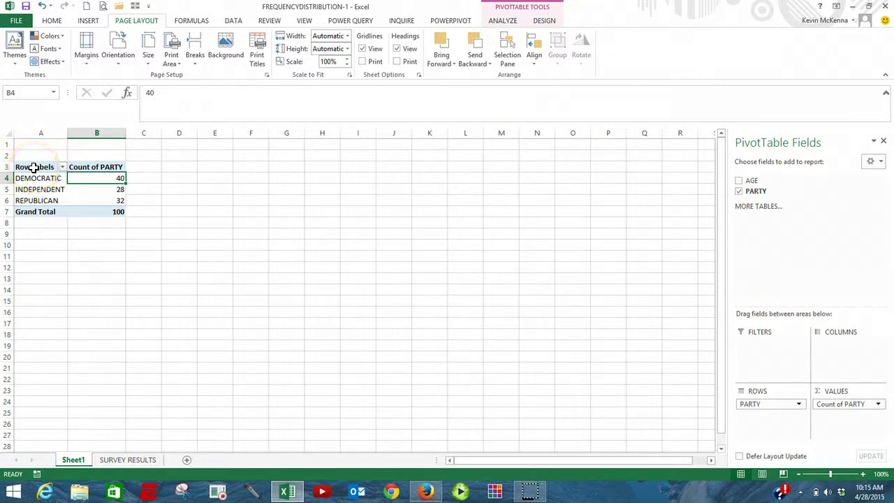
- Show the PivotTable report in tabular form
{"action": "left_click", "coordinate": [544, 22]}
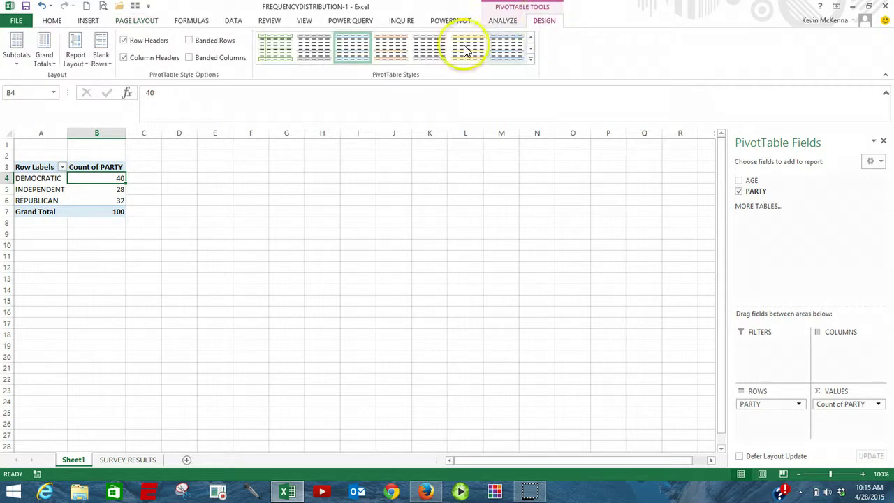
{"action": "left_click", "coordinate": [85, 67]}
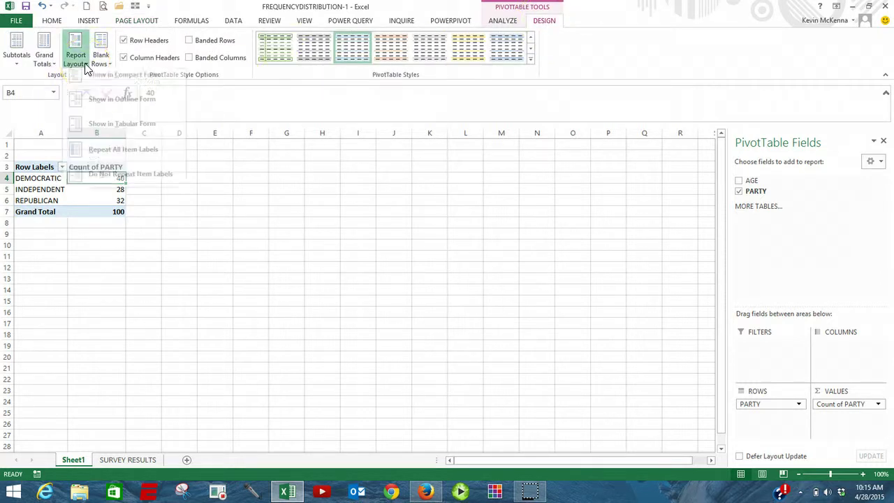
{"action": "left_click", "coordinate": [109, 134]}
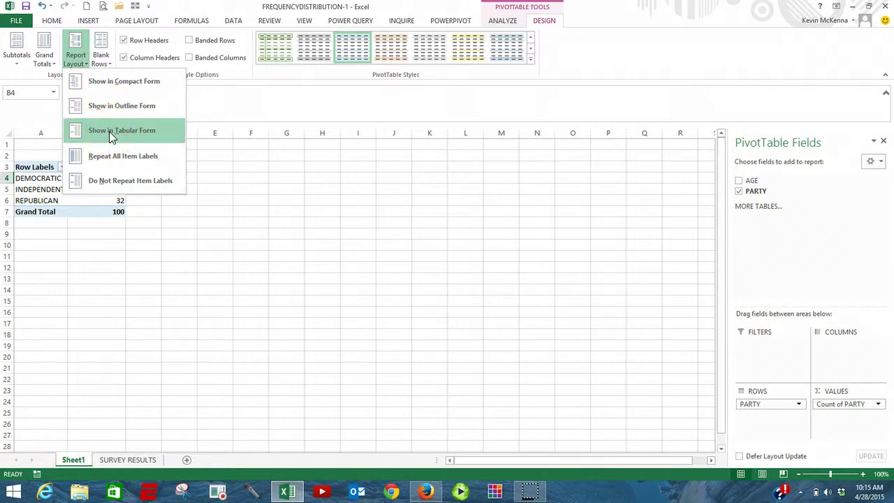
{"action": "left_click", "coordinate": [108, 131]}
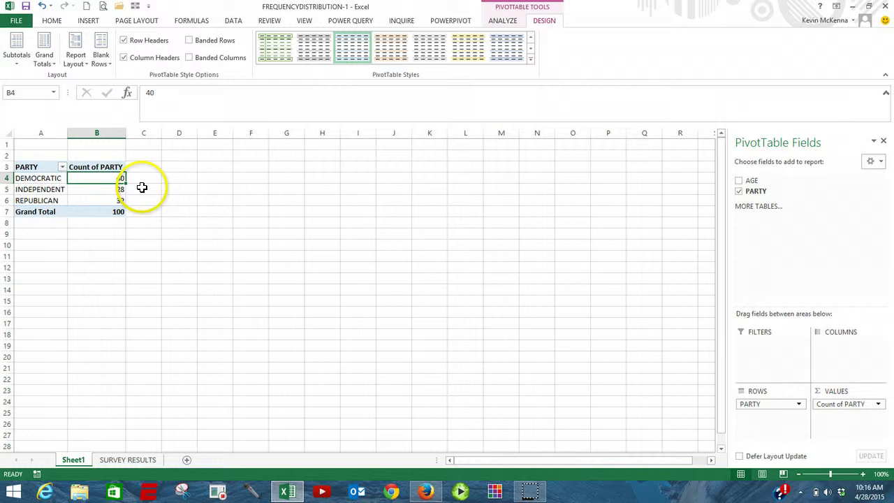
- Add the PARTY field to the PivotTable values a second time and select the new column's header
{"action": "mouse_move", "coordinate": [116, 179]}
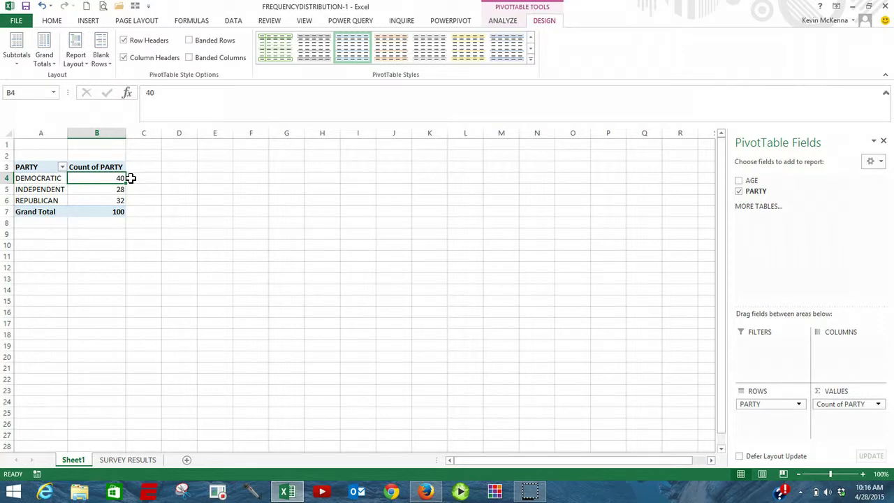
{"action": "left_click", "coordinate": [762, 196]}
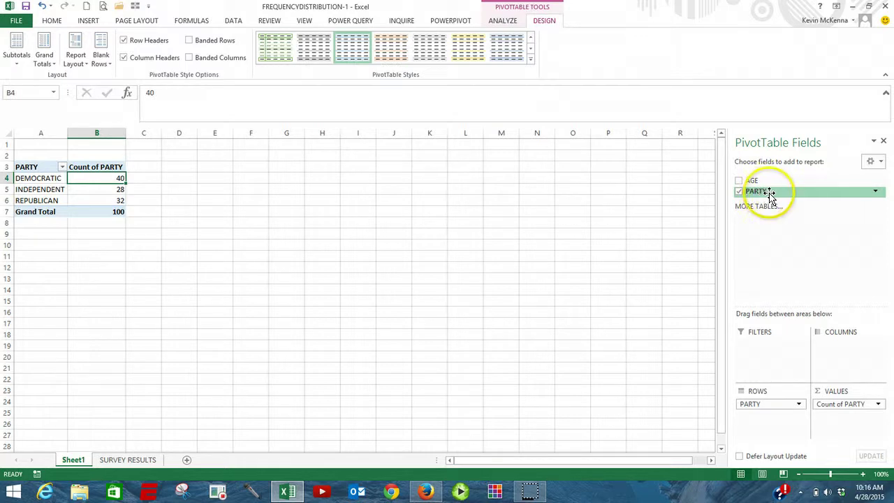
{"action": "left_click_drag", "start_coordinate": [765, 197], "coordinate": [837, 418]}
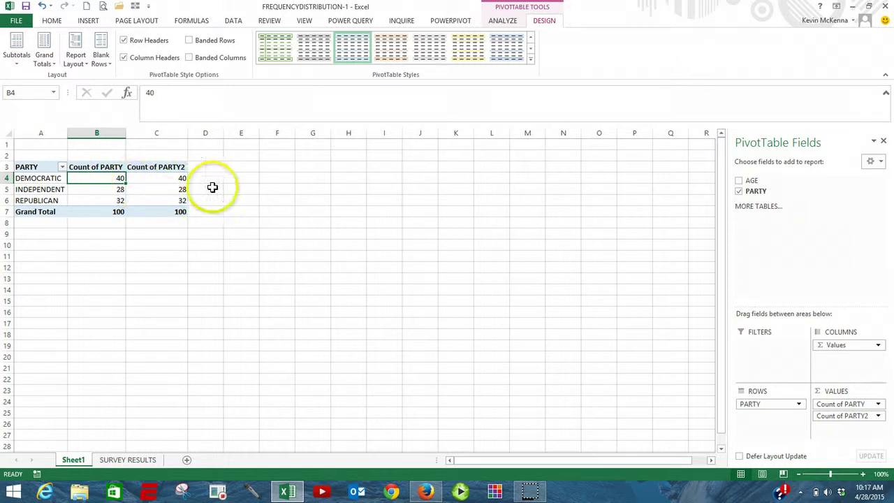
{"action": "left_click", "coordinate": [166, 165]}
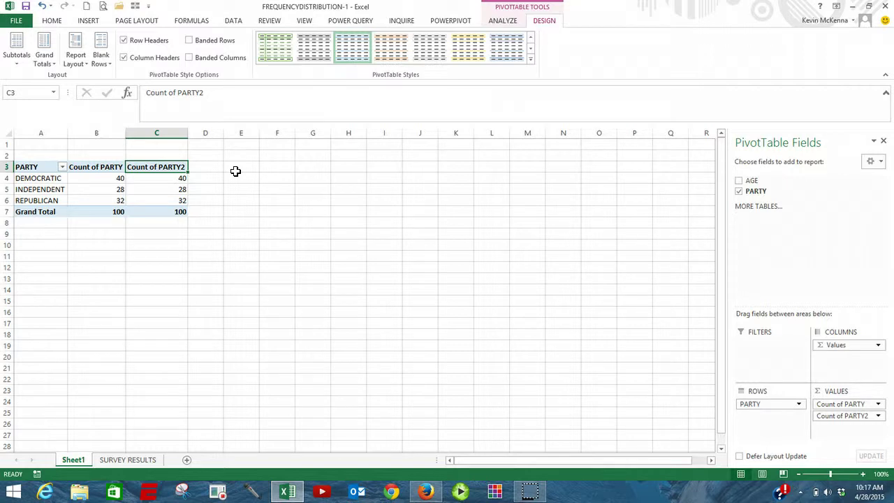
- Rename the header of the second PARTY count column in the PivotTable as PERCENT
{"action": "type", "text": "P"}
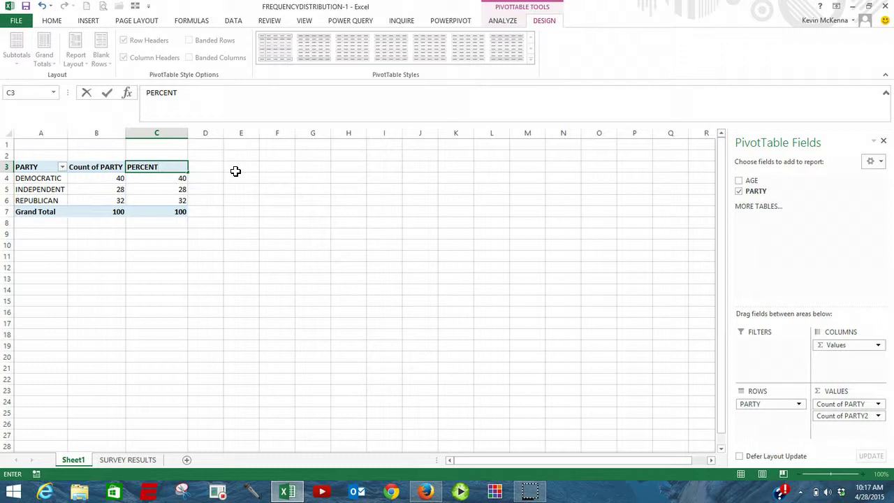
{"action": "type", "text": "ERCENT"}
{"action": "key", "text": "Return"}
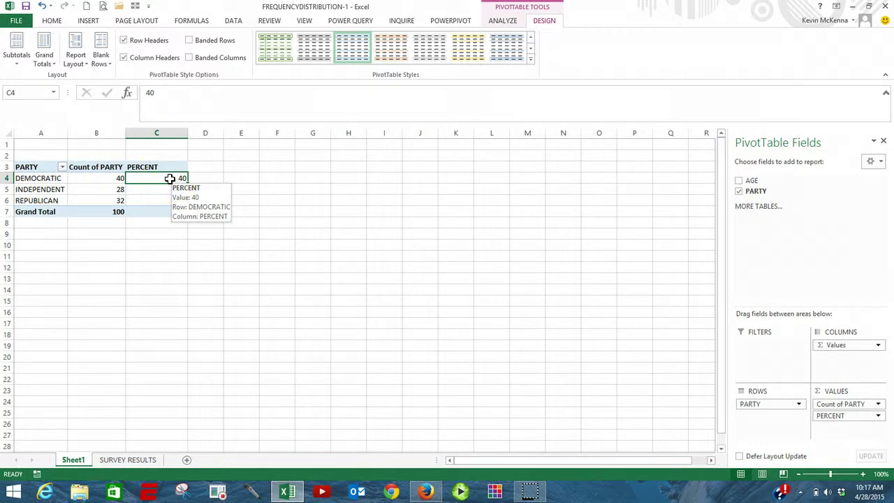
- Show the values of the PERCENT column as % of Grand Total through its Value Field Settings
{"action": "right_click", "coordinate": [169, 178]}
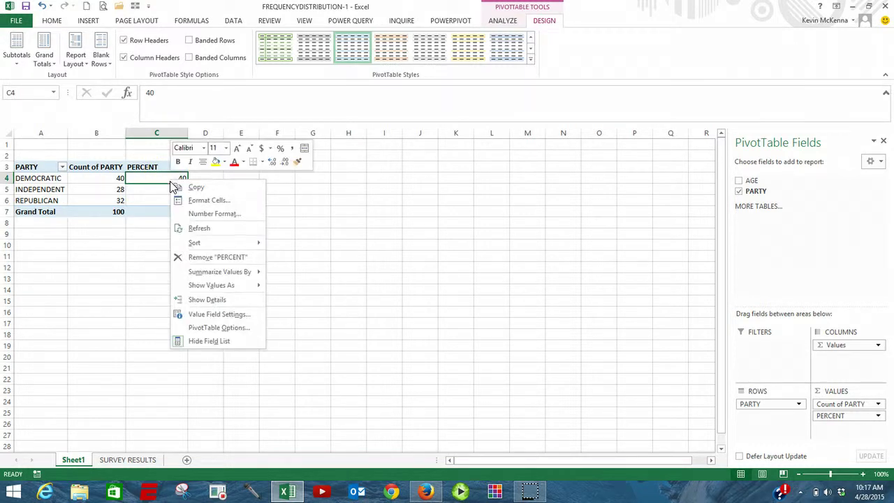
{"action": "left_click", "coordinate": [201, 315]}
{"action": "double_click", "coordinate": [164, 256]}
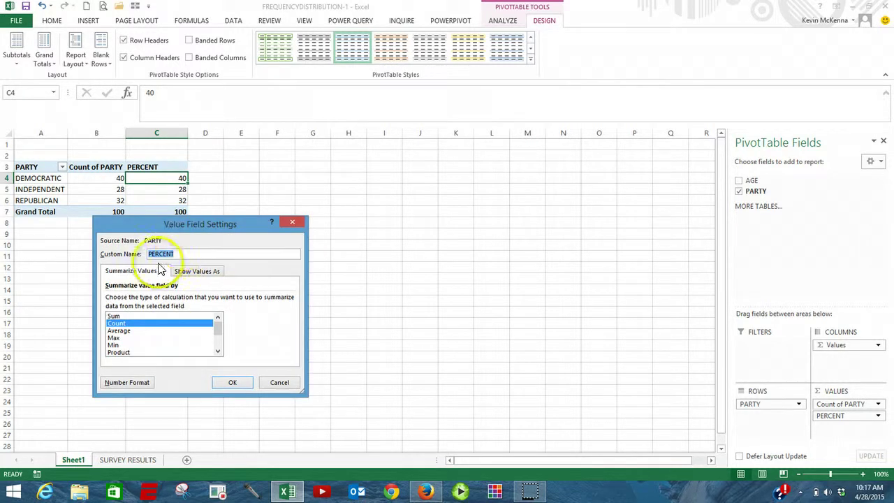
{"action": "left_click", "coordinate": [204, 275]}
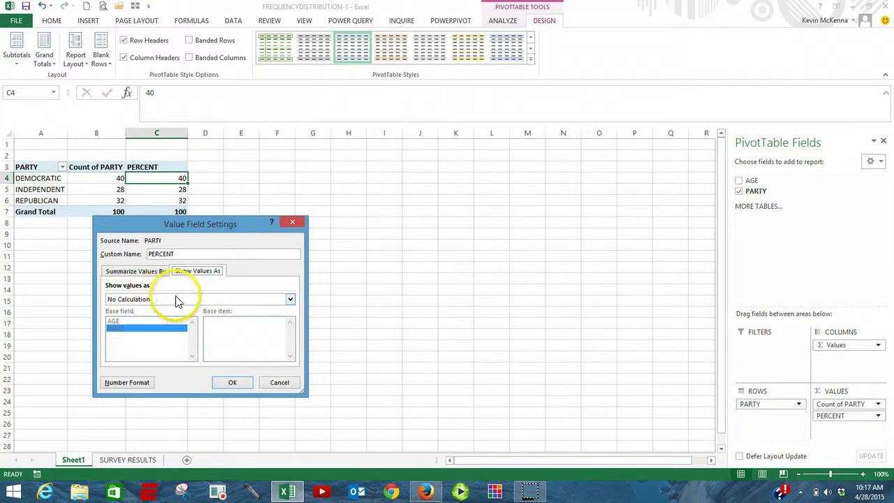
{"action": "left_click", "coordinate": [290, 299]}
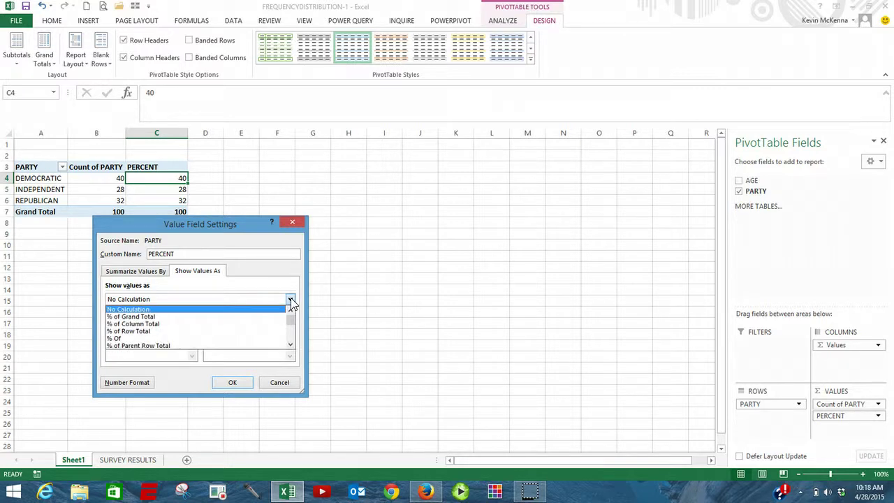
{"action": "left_click", "coordinate": [220, 318]}
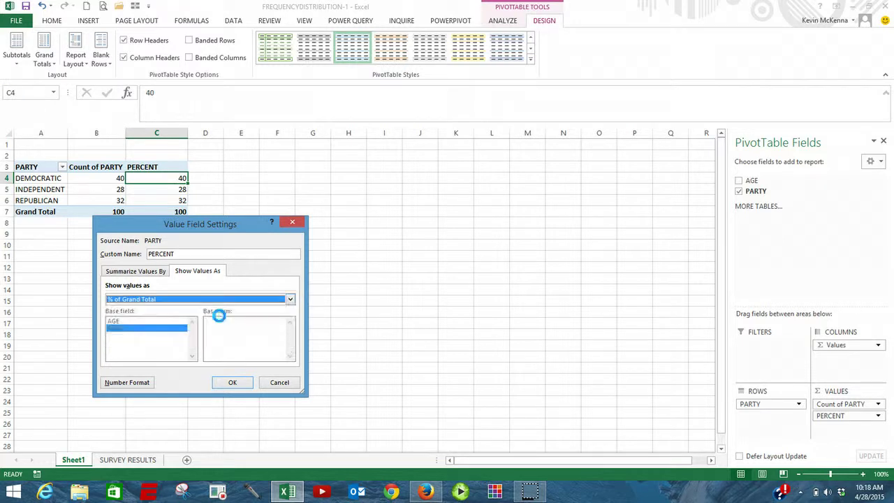
{"action": "left_click", "coordinate": [234, 384]}
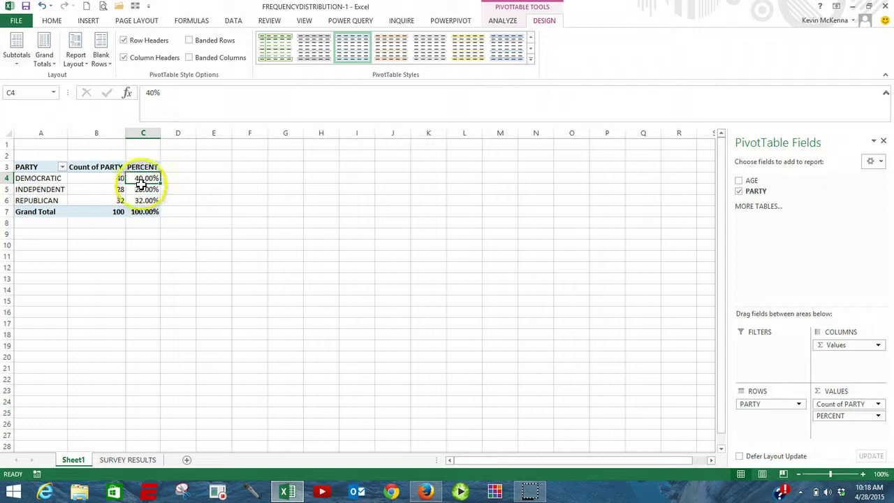
- Insert a default column PivotChart from the PivotTable and place it beside the table, with its upper corner near cell F3
{"action": "mouse_move", "coordinate": [147, 179]}
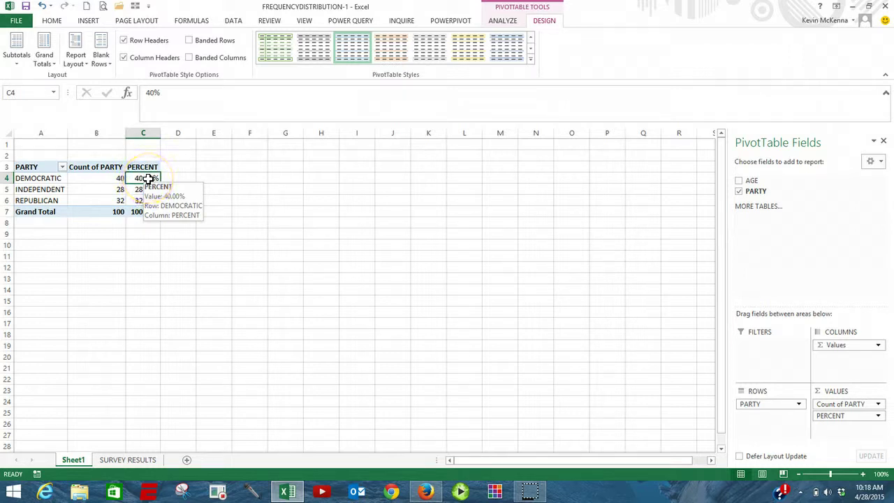
{"action": "left_click", "coordinate": [89, 21]}
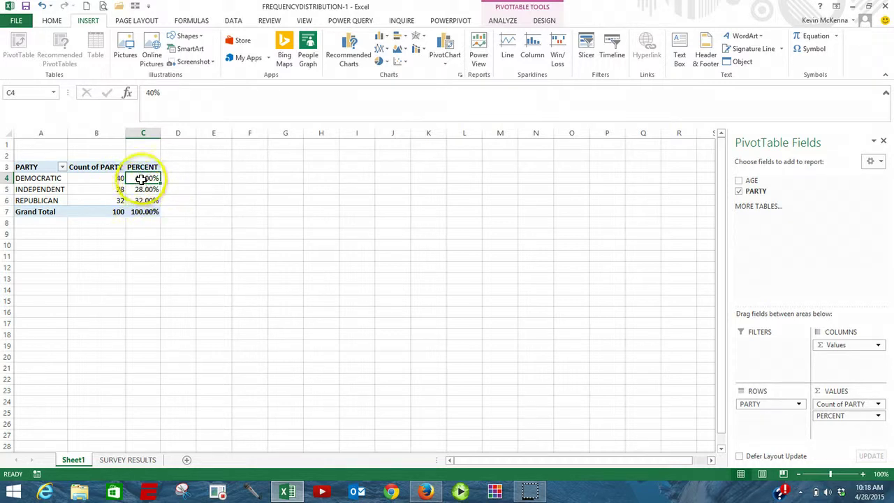
{"action": "mouse_move", "coordinate": [142, 178]}
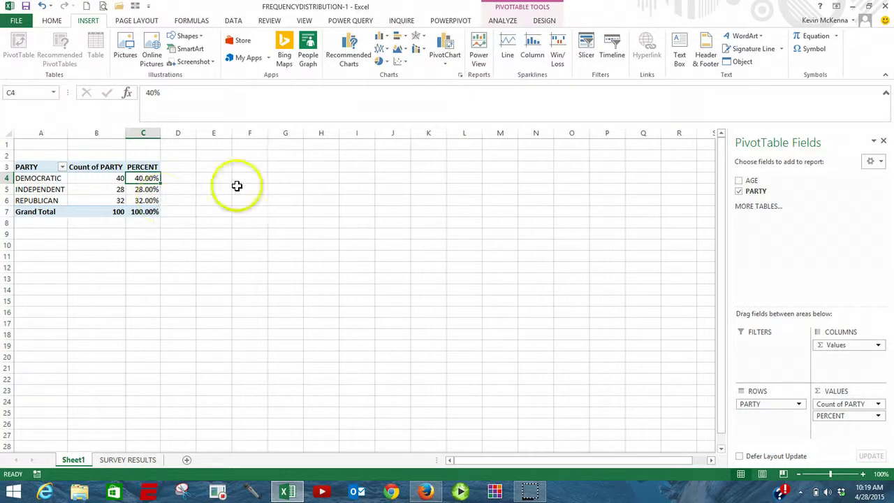
{"action": "left_click", "coordinate": [162, 200]}
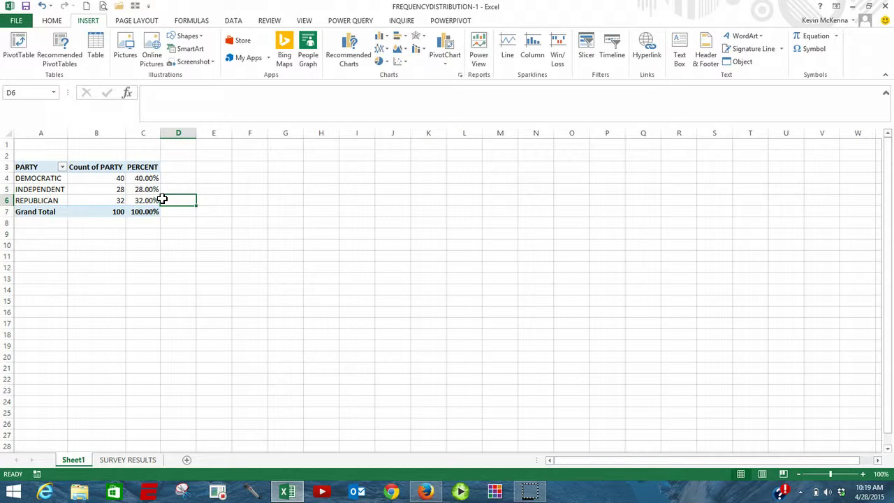
{"action": "key", "text": "alt+F1"}
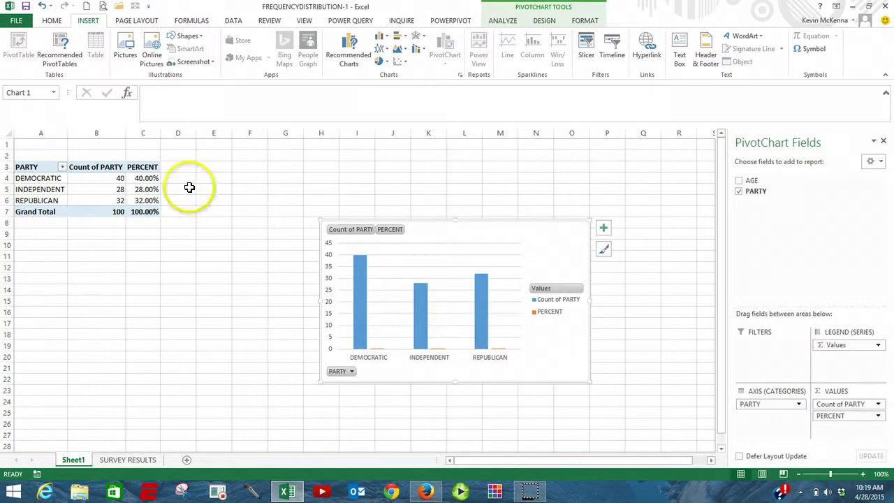
{"action": "mouse_move", "coordinate": [453, 231]}
{"action": "left_mouse_down"}
{"action": "mouse_move", "coordinate": [381, 167]}
{"action": "mouse_move", "coordinate": [377, 180]}
{"action": "left_mouse_up"}
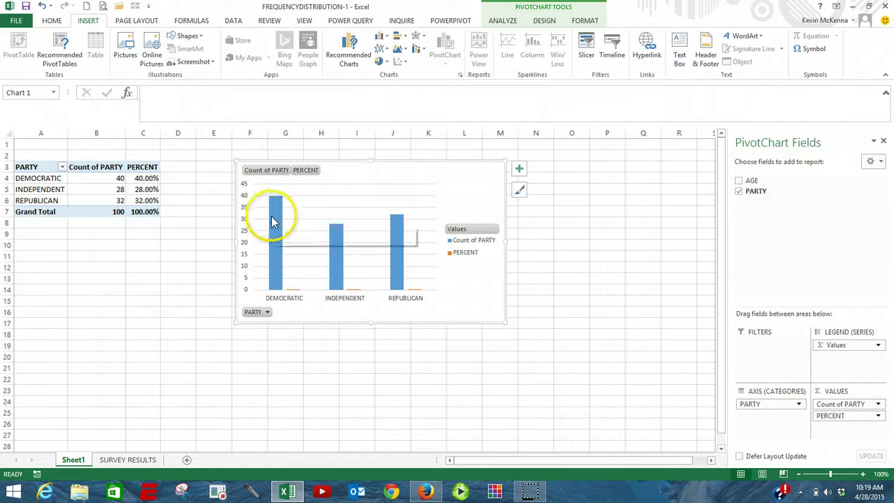
- Enlarge the PivotChart, widening it until it reaches about column O and row 17
{"action": "mouse_move", "coordinate": [273, 228]}
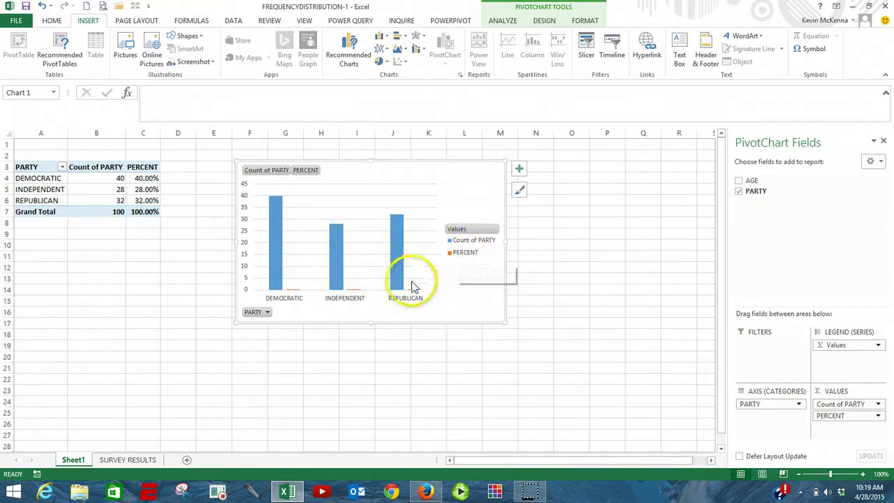
{"action": "left_click", "coordinate": [351, 295]}
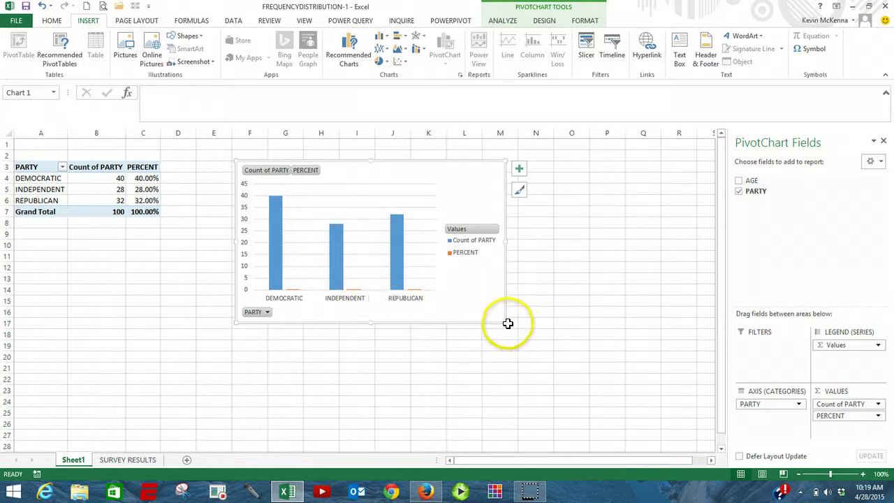
{"action": "left_click_drag", "start_coordinate": [508, 323], "coordinate": [586, 331]}
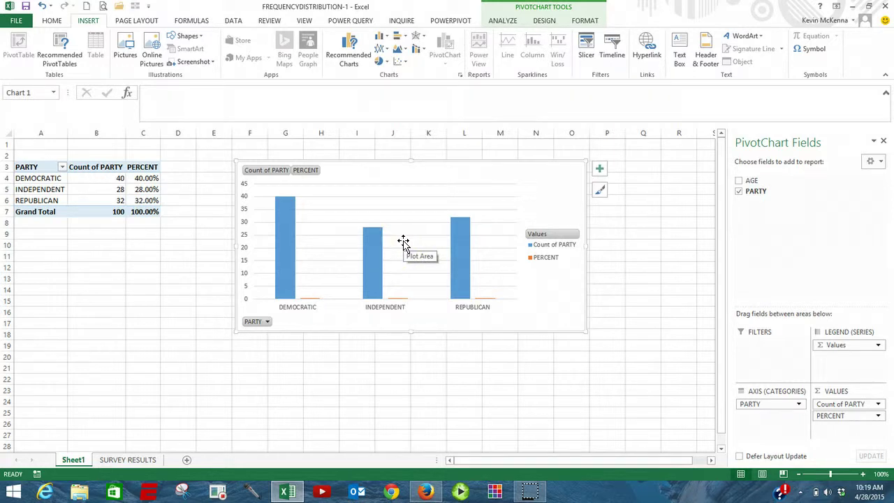
- Change the PivotChart to a Combo chart, with PERCENT as Line with Markers on the secondary axis and Count of PARTY as Clustered Column
{"action": "left_click", "coordinate": [403, 242]}
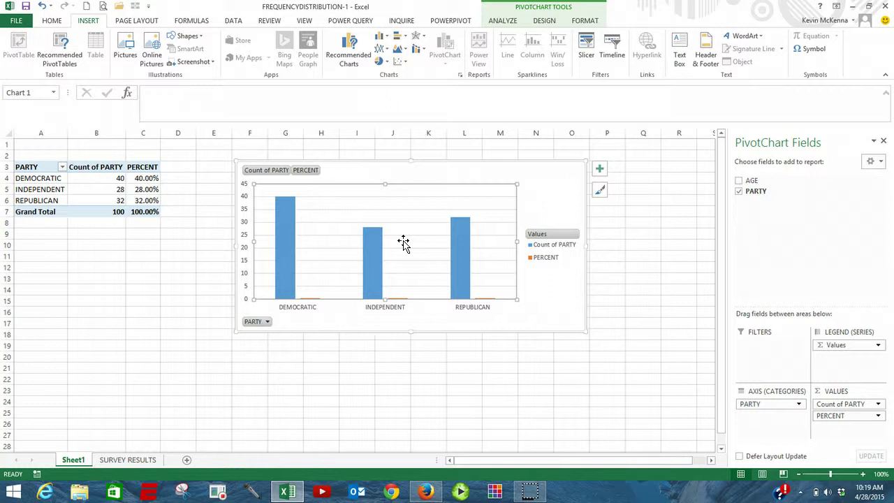
{"action": "right_click", "coordinate": [403, 241]}
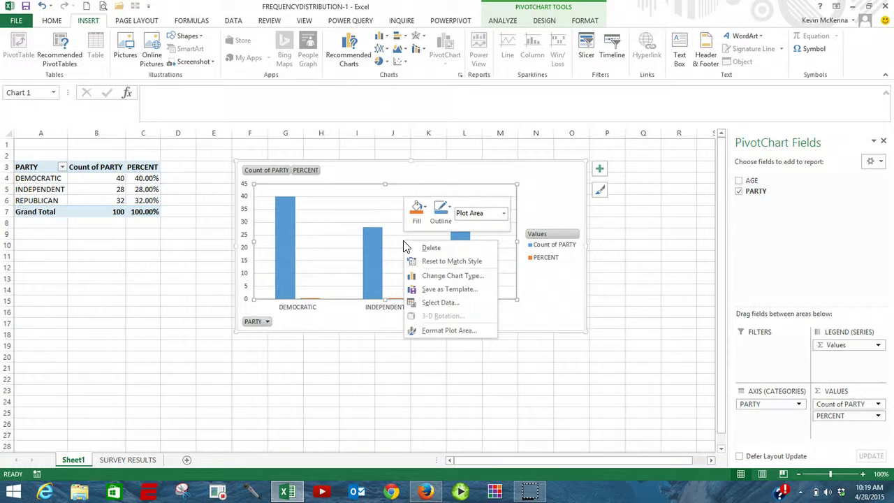
{"action": "left_click", "coordinate": [434, 279]}
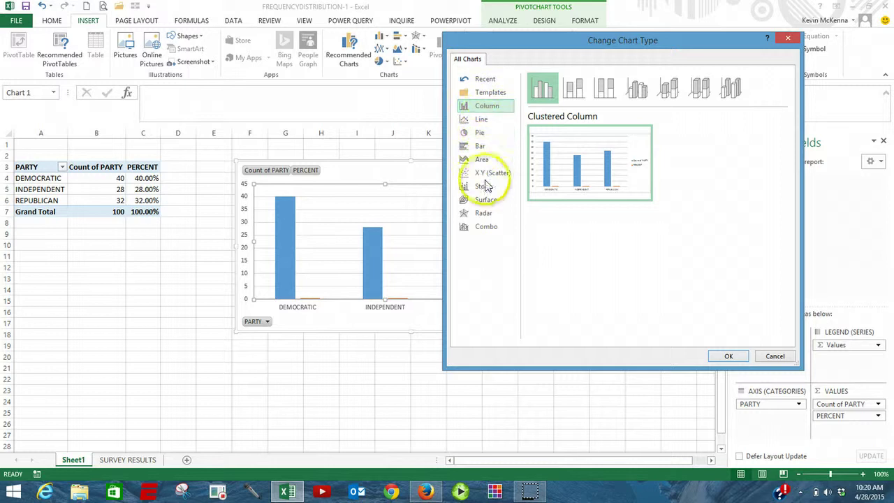
{"action": "left_click", "coordinate": [488, 232]}
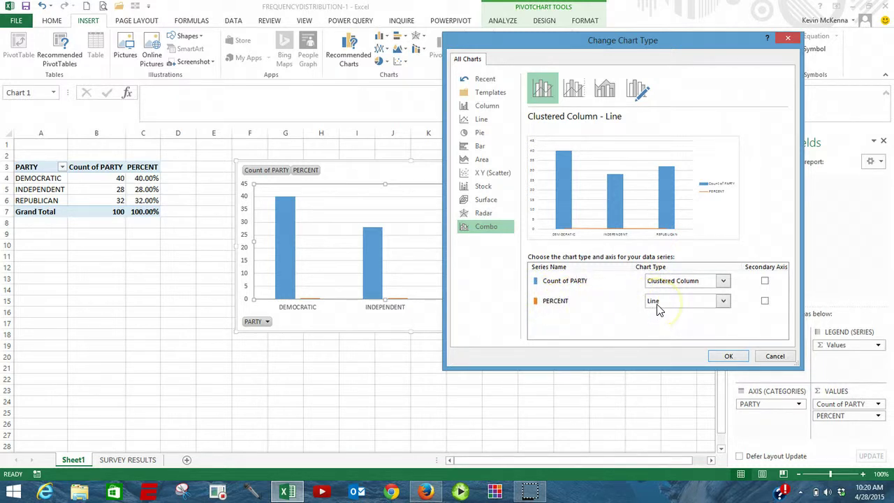
{"action": "left_click", "coordinate": [724, 302]}
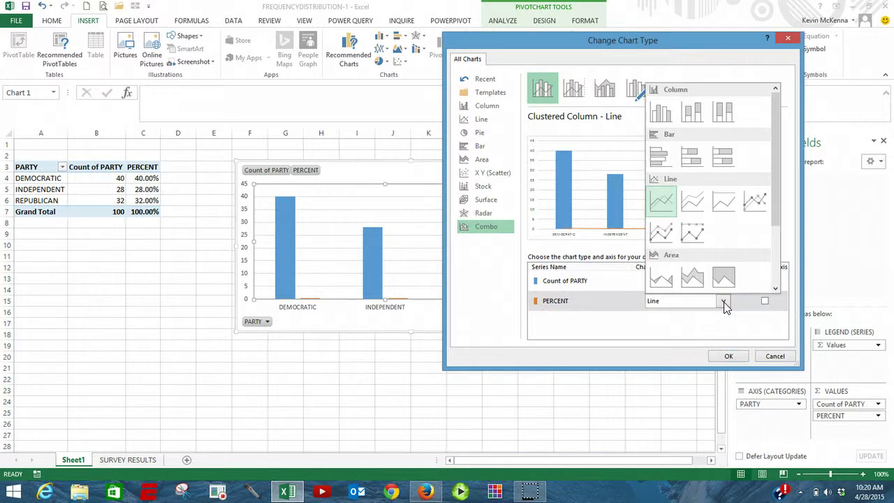
{"action": "left_click", "coordinate": [756, 201]}
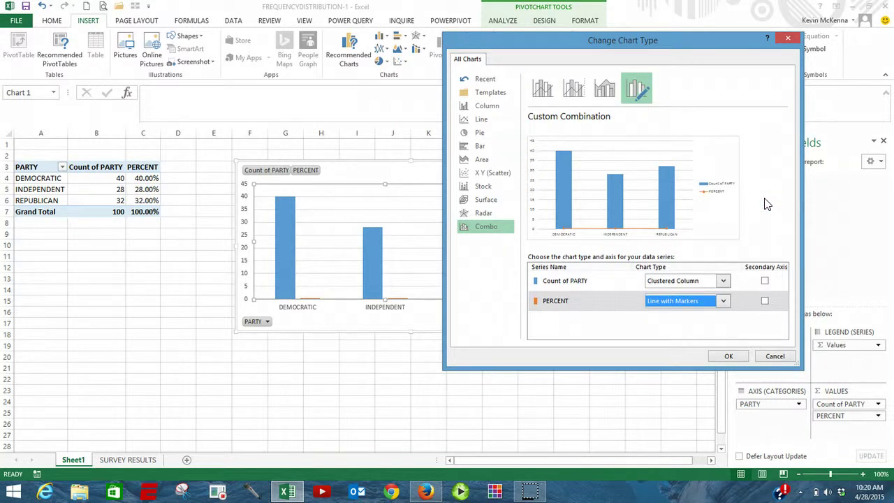
{"action": "left_click", "coordinate": [765, 301]}
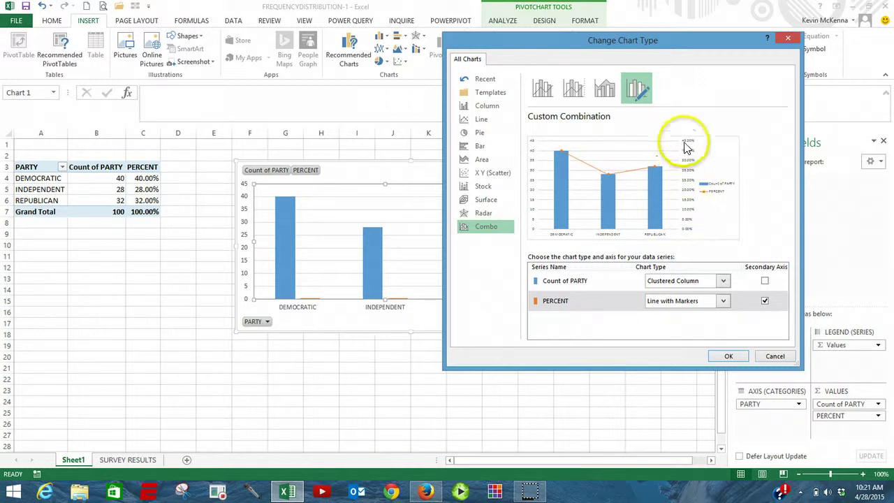
{"action": "left_click", "coordinate": [728, 357]}
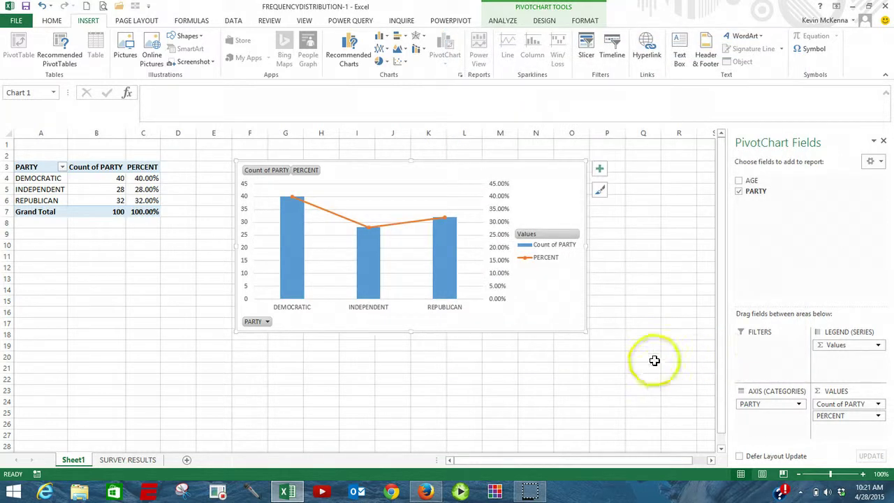
- Hide all field buttons on the PivotChart and add a chart title
{"action": "right_click", "coordinate": [306, 175]}
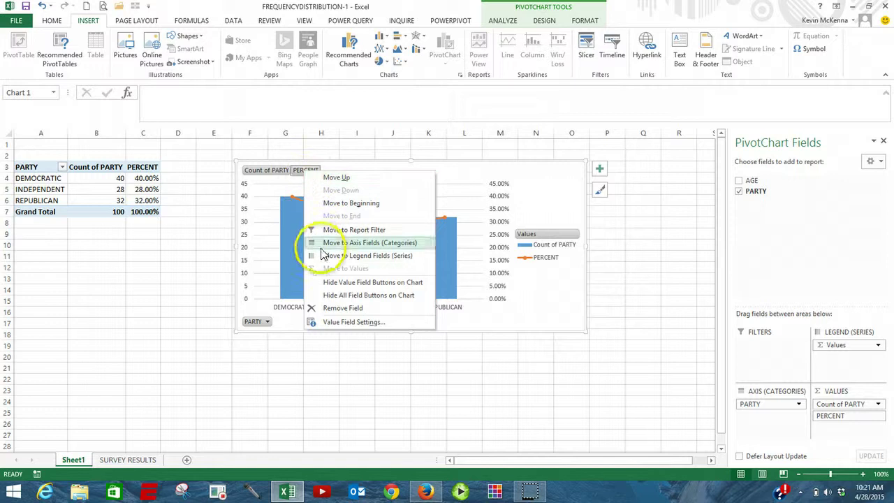
{"action": "left_click", "coordinate": [341, 298]}
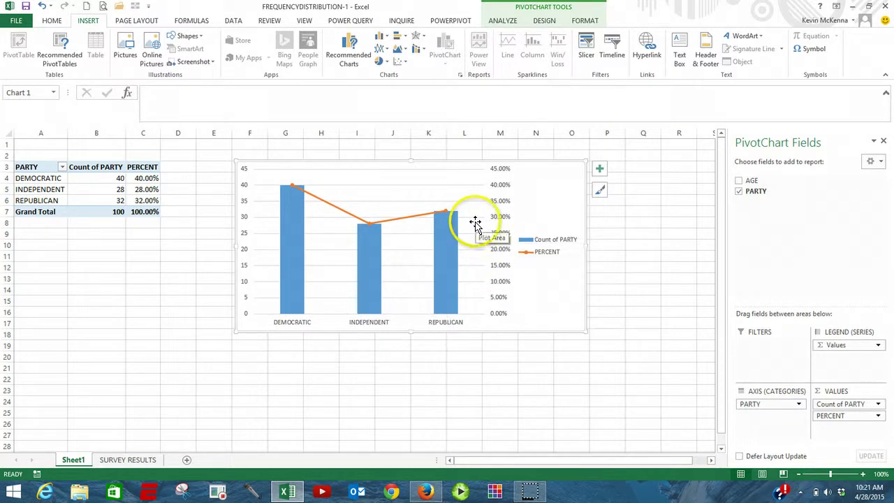
{"action": "left_click", "coordinate": [600, 170]}
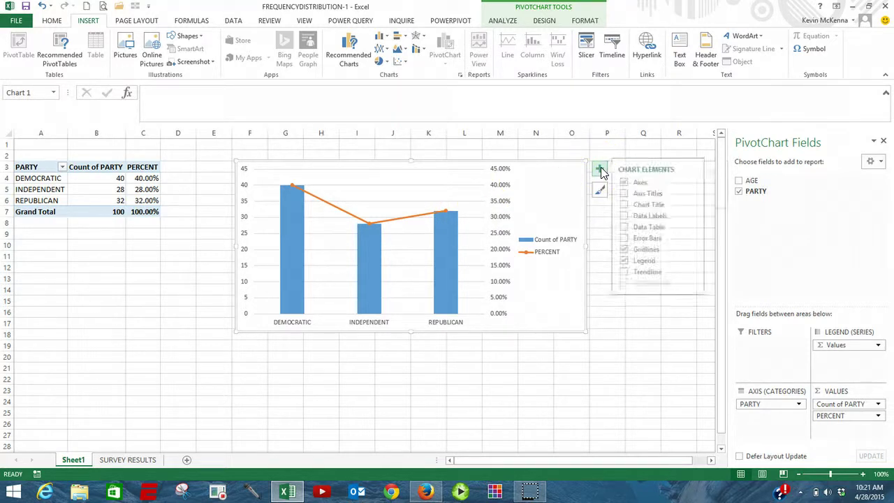
{"action": "left_click", "coordinate": [626, 205]}
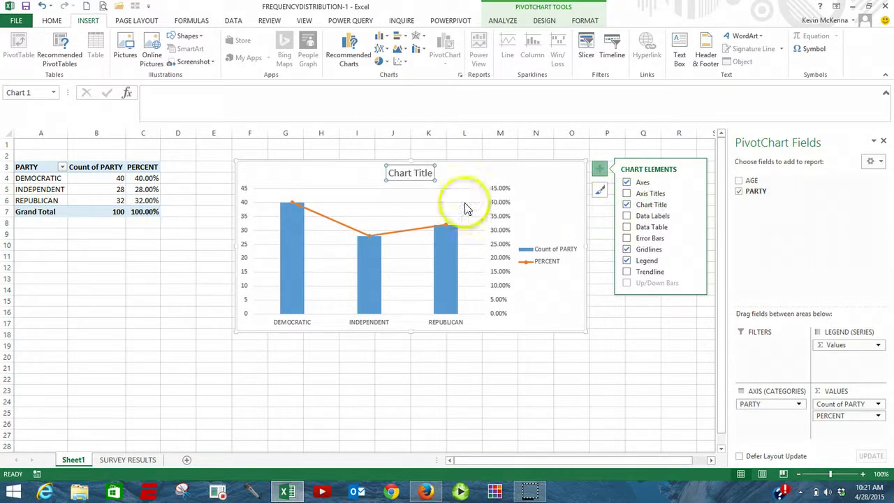
- Set the PivotChart's title text to FREQUENCY DISTRIBUTION
{"action": "left_click", "coordinate": [179, 91]}
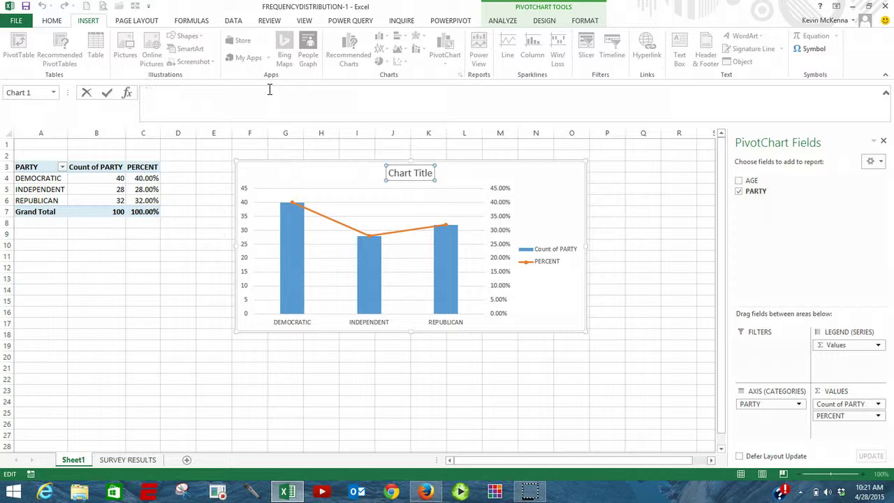
{"action": "type", "text": "FREQUENCY DISTRIB"}
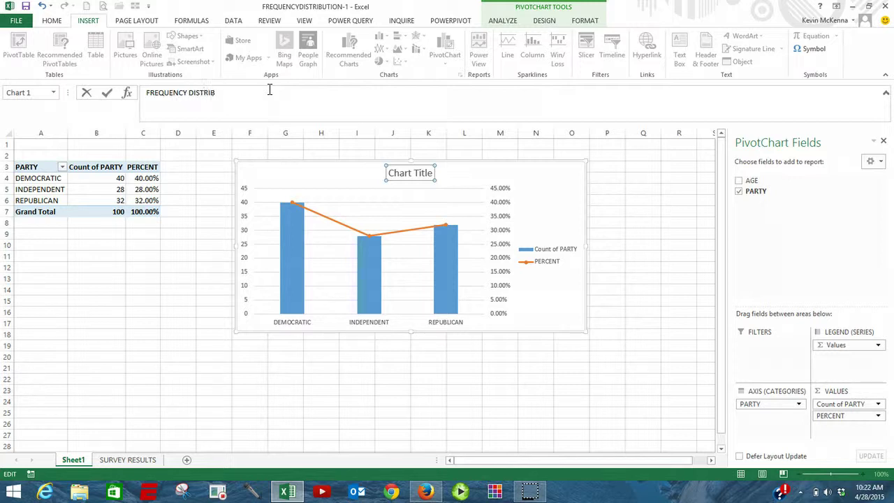
{"action": "type", "text": "UTION"}
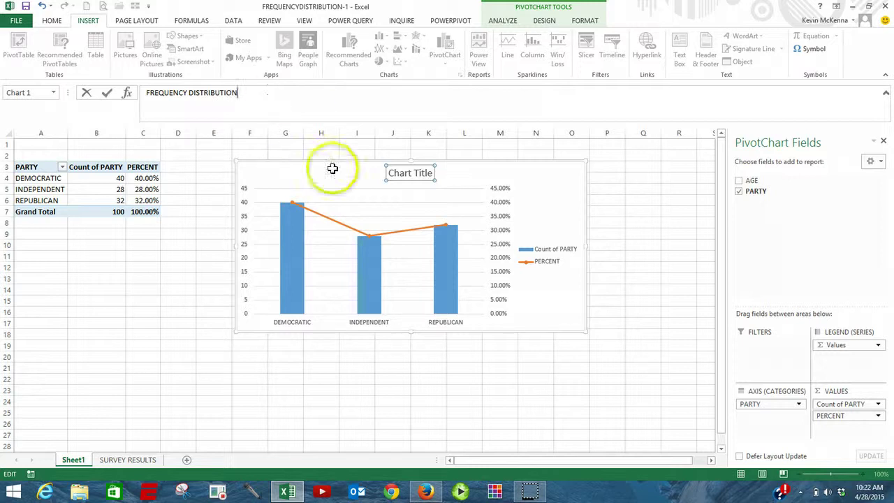
{"action": "left_click", "coordinate": [382, 204]}
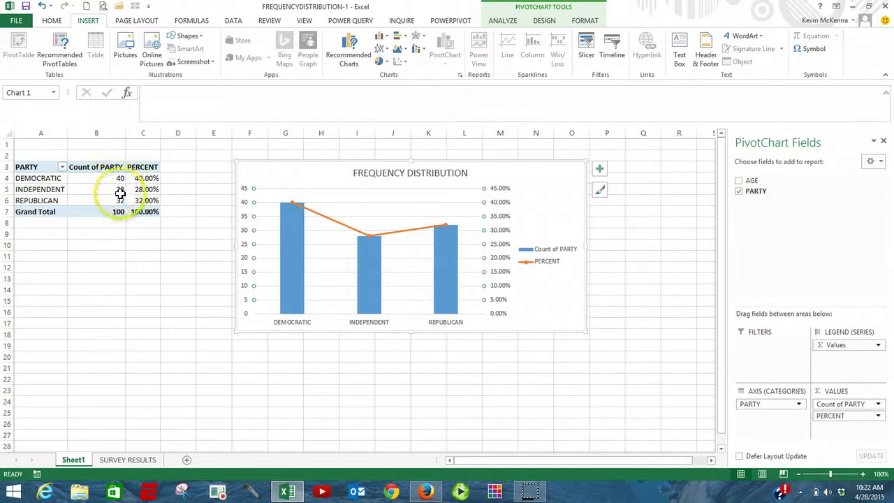
{"action": "mouse_move", "coordinate": [119, 190]}
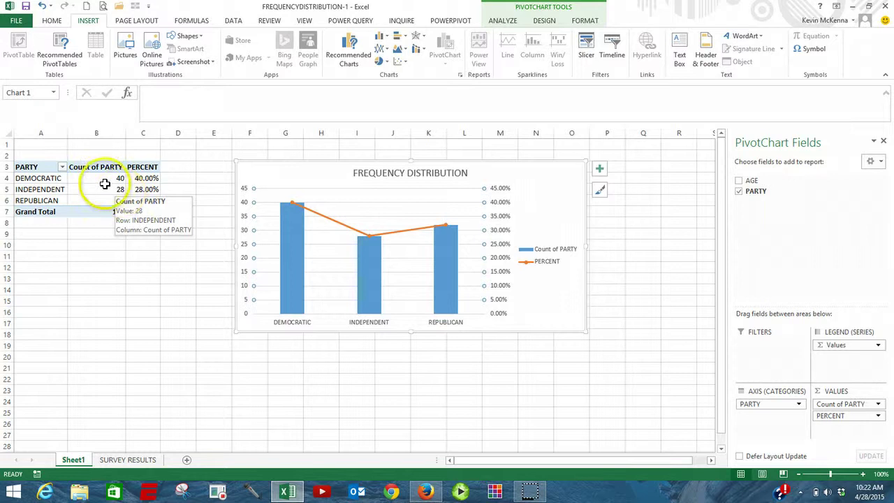